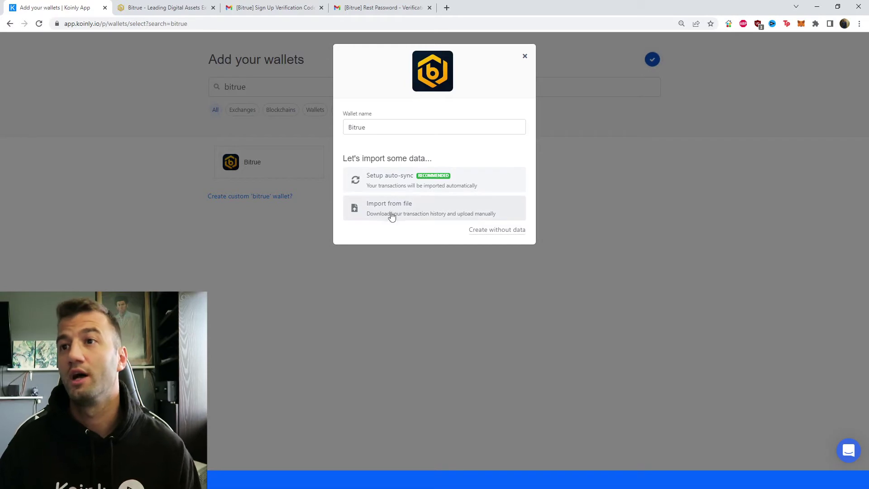
# Bring up Koinly's Setup Bitrue API form, then switch to the Bitrue welcome page tab.
pyautogui.click(398, 186)
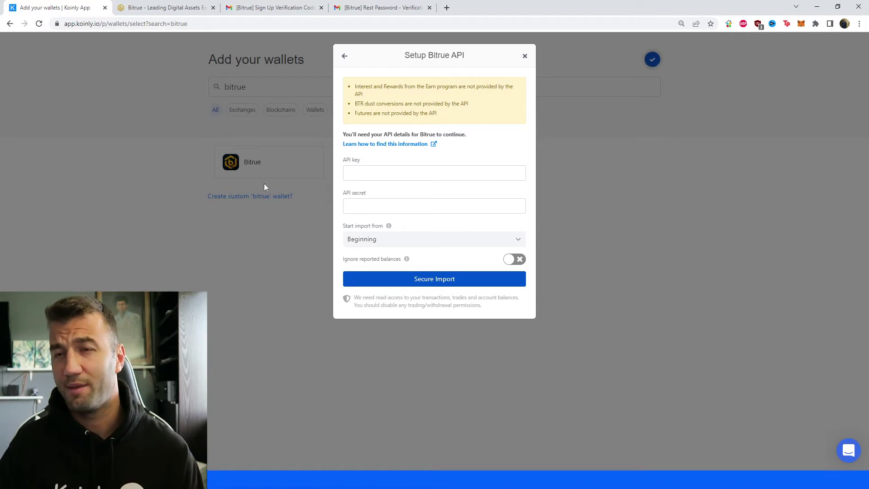
pyautogui.click(168, 8)
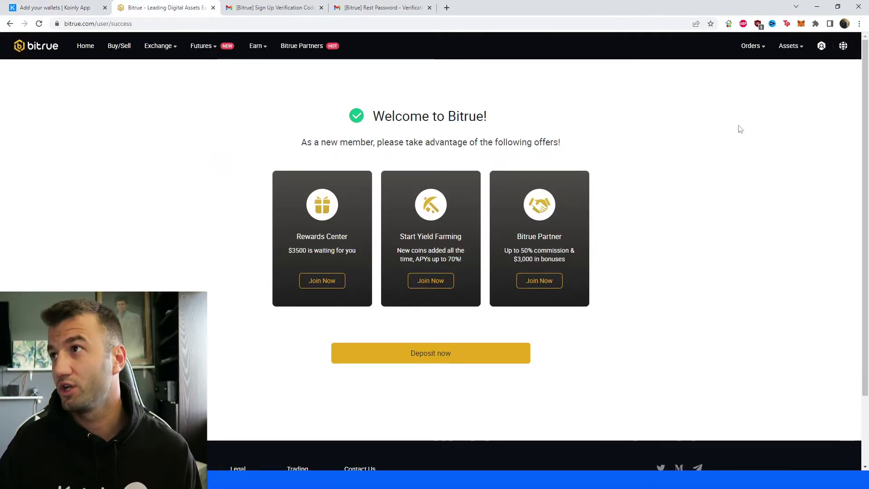
# From the account menu's API page, create a Bitrue API key named 'koinly'.
pyautogui.moveTo(822, 54)
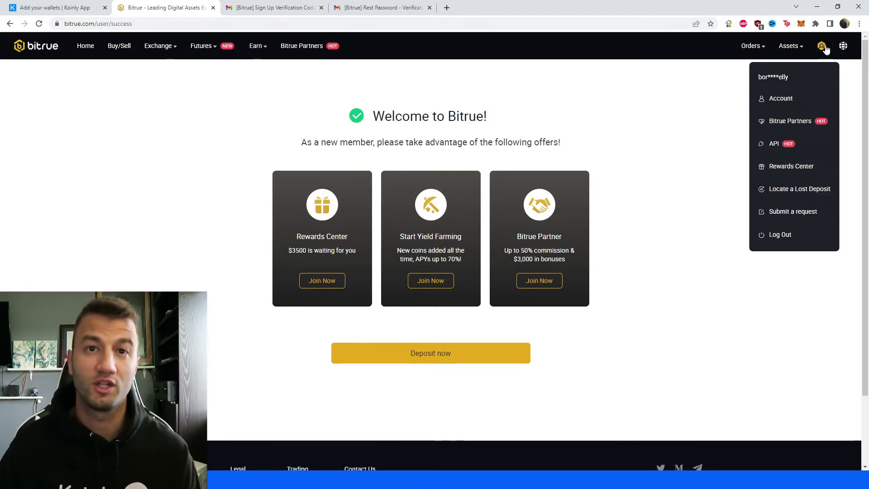
pyautogui.click(806, 142)
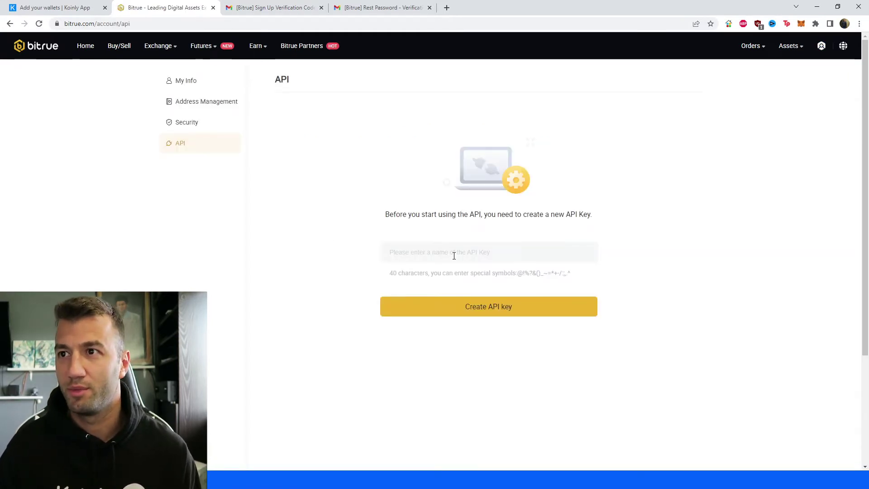
pyautogui.click(452, 255)
pyautogui.write('koinly')
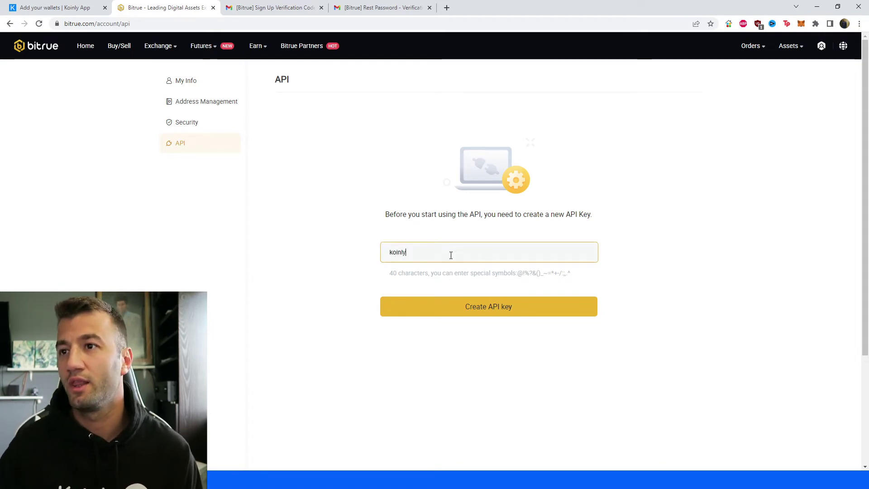
pyautogui.click(471, 305)
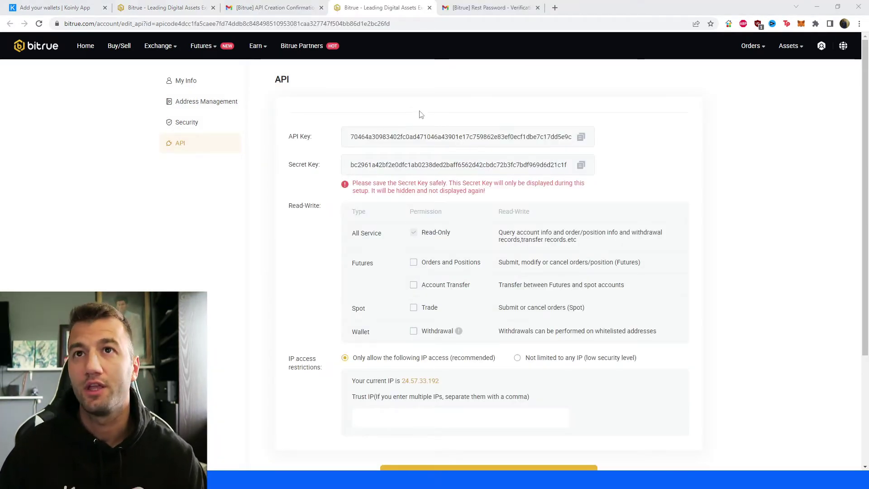
# Copy the new Bitrue API key into Koinly's API key field.
pyautogui.click(581, 137)
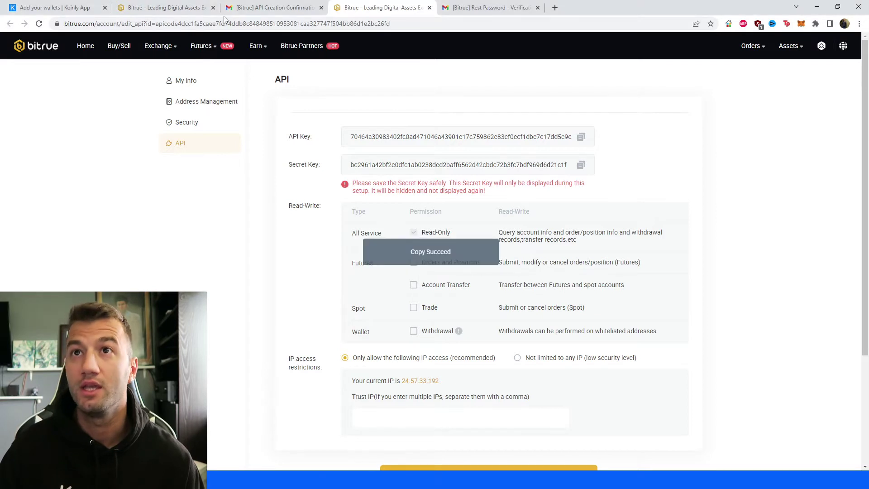
pyautogui.click(50, 8)
pyautogui.click(418, 173)
pyautogui.hotkey('ctrl', 'v')
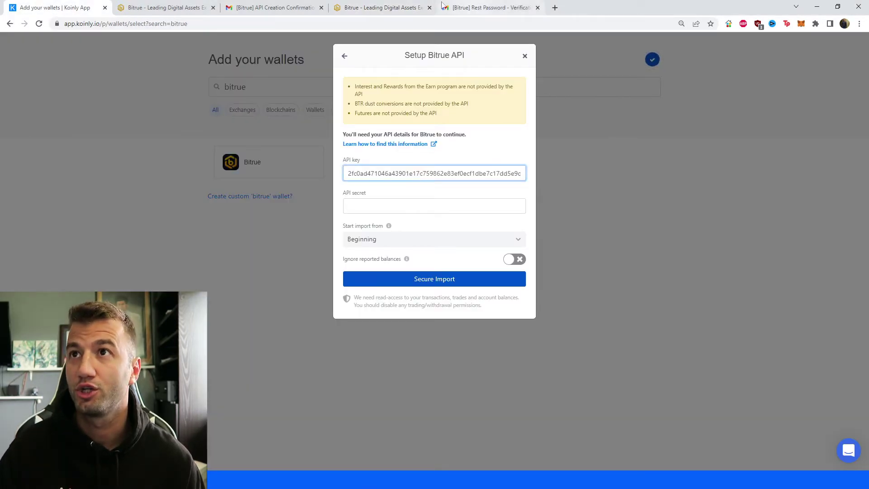
# Copy the Bitrue secret key into Koinly's API secret field.
pyautogui.click(444, 6)
pyautogui.click(403, 6)
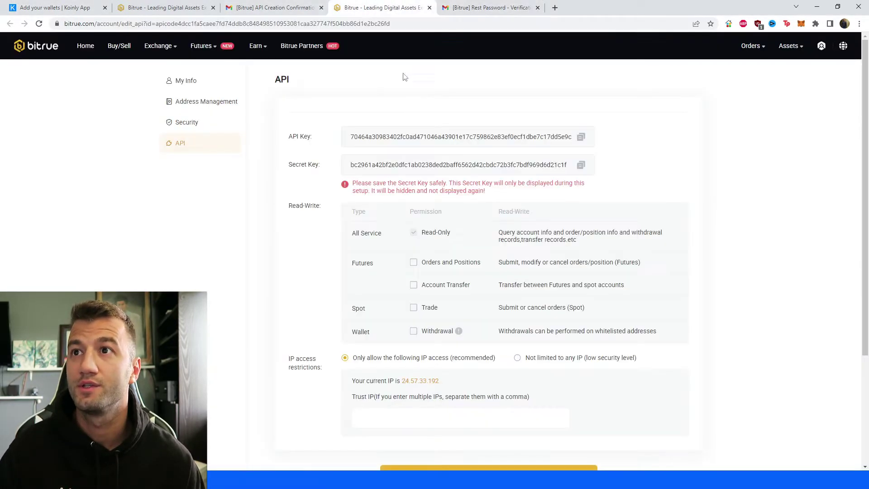
pyautogui.click(581, 165)
pyautogui.click(50, 7)
pyautogui.click(388, 206)
pyautogui.hotkey('ctrl', 'v')
pyautogui.click(383, 7)
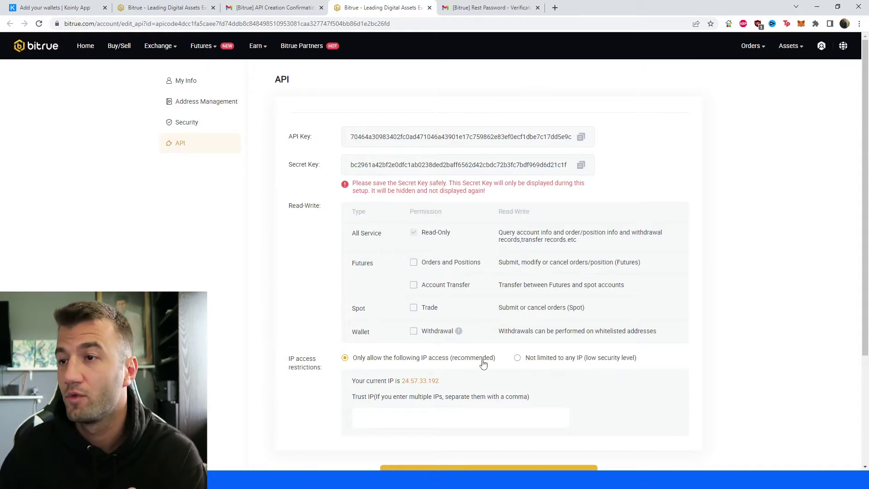
# Set the koinly API key to 'Not limited to any IP' and confirm with the Google verification code.
pyautogui.click(518, 359)
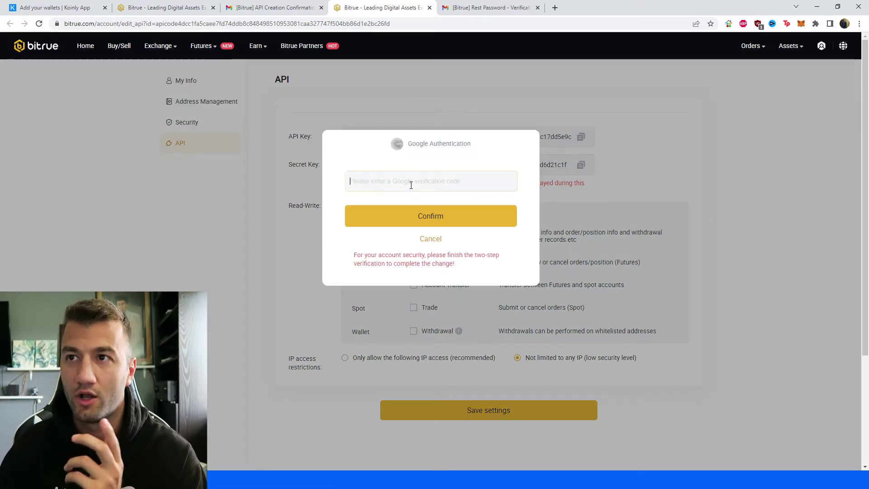
pyautogui.click(412, 184)
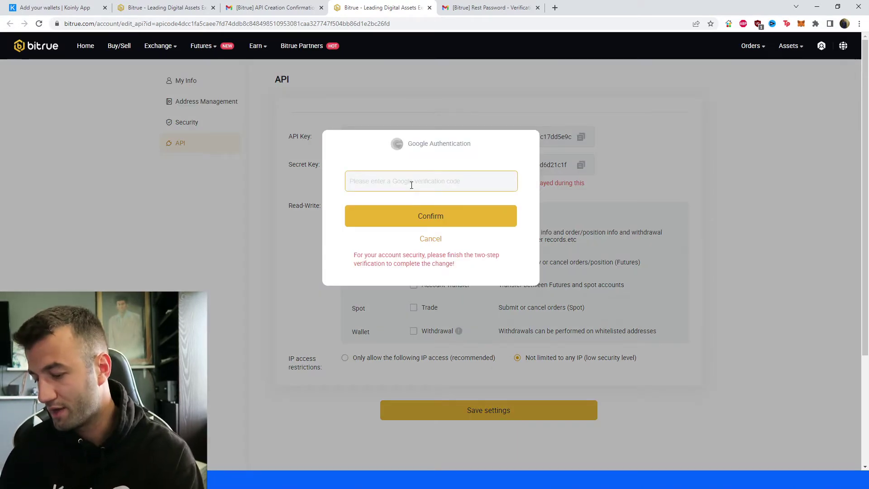
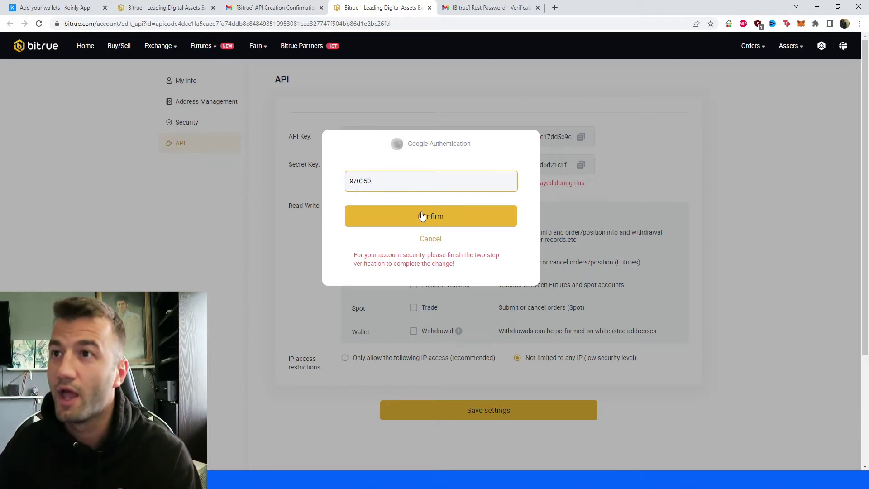
pyautogui.click(422, 217)
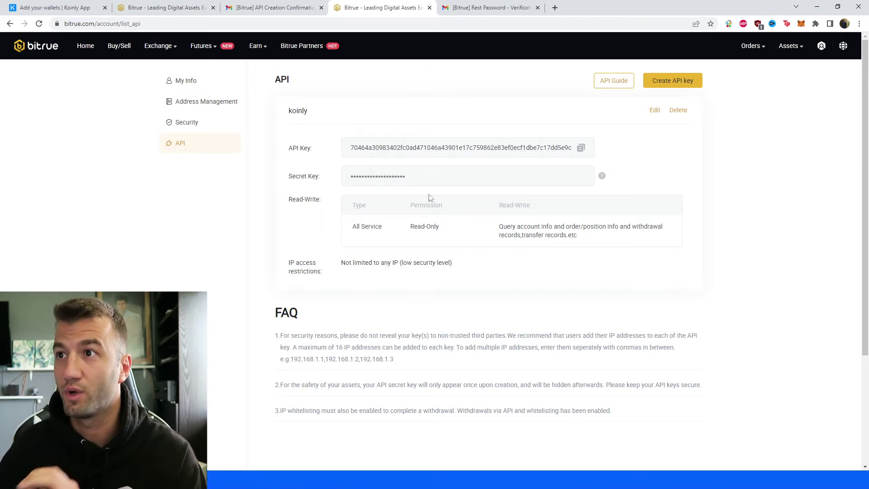
# Run Koinly's Secure Import for Bitrue, then close the reopened Bitrue setup form.
pyautogui.click(54, 7)
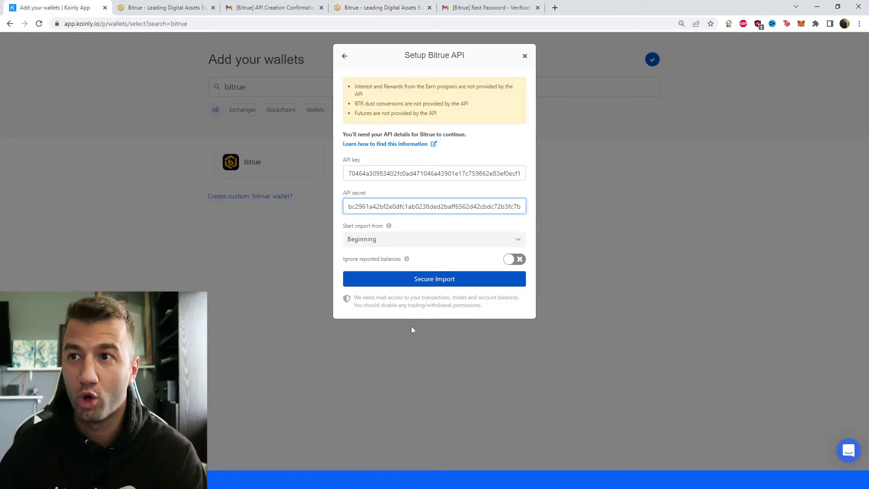
pyautogui.click(404, 279)
pyautogui.click(256, 175)
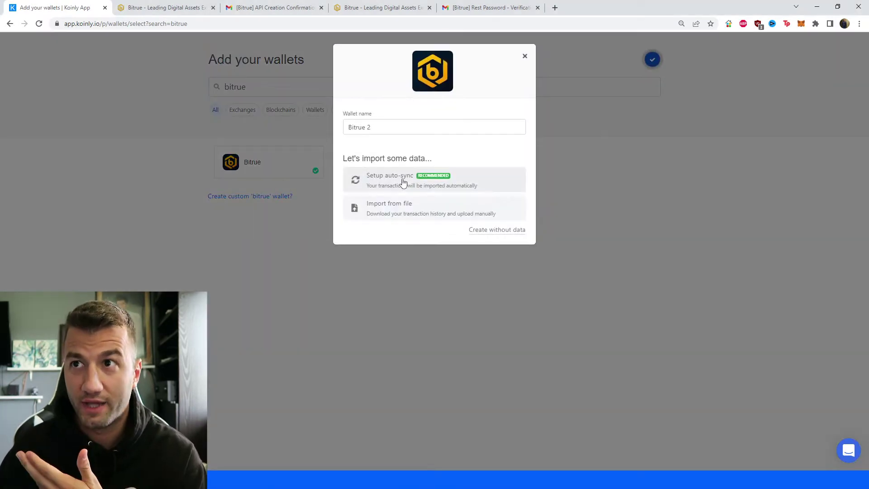
pyautogui.click(409, 187)
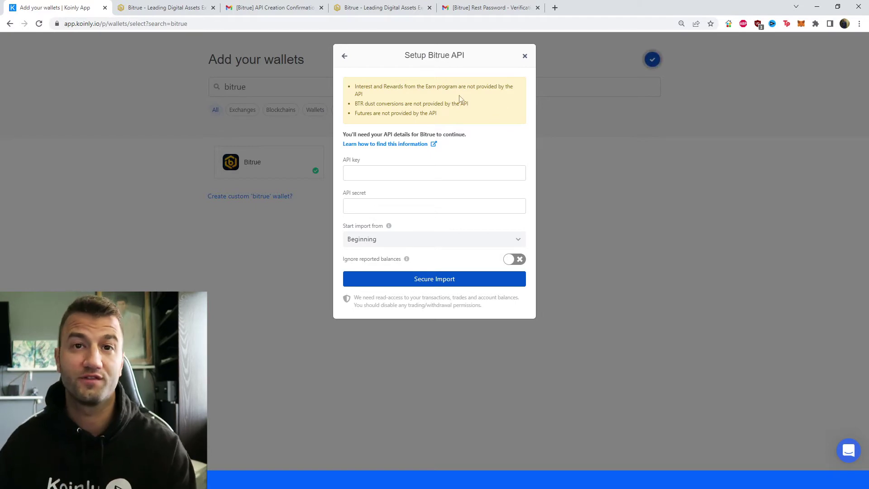
pyautogui.click(524, 56)
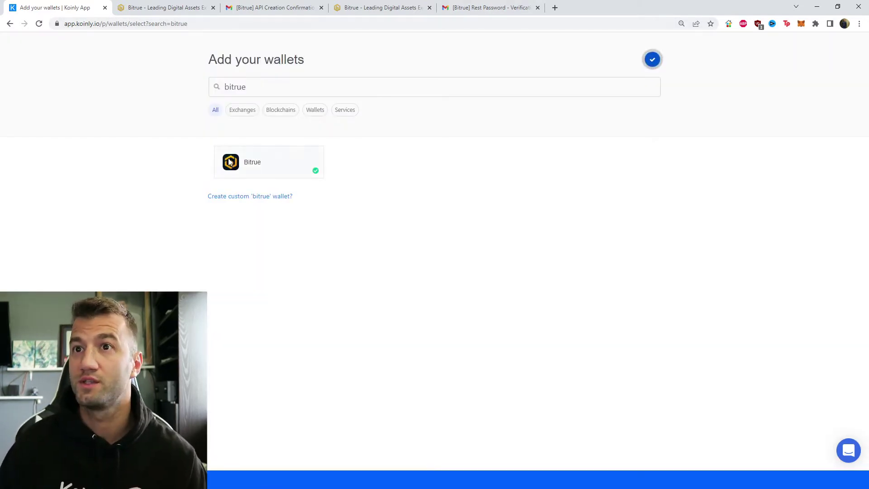
# Close the Bitrue 2 dialog, finish adding wallets, and choose Import file for the Bitrue wallet.
pyautogui.click(273, 182)
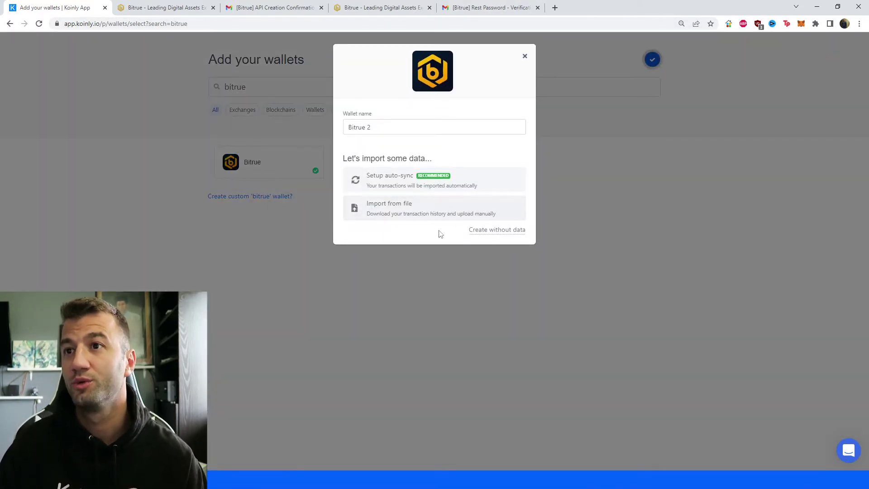
pyautogui.click(525, 56)
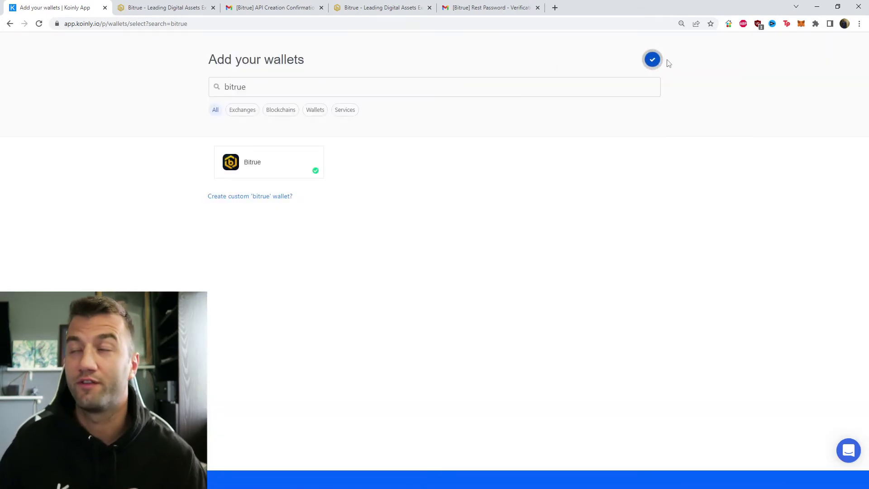
pyautogui.click(652, 60)
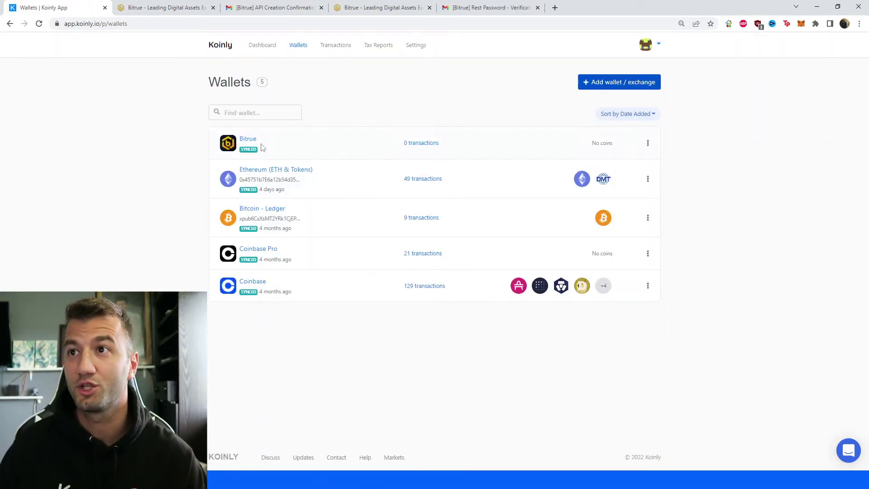
pyautogui.click(648, 149)
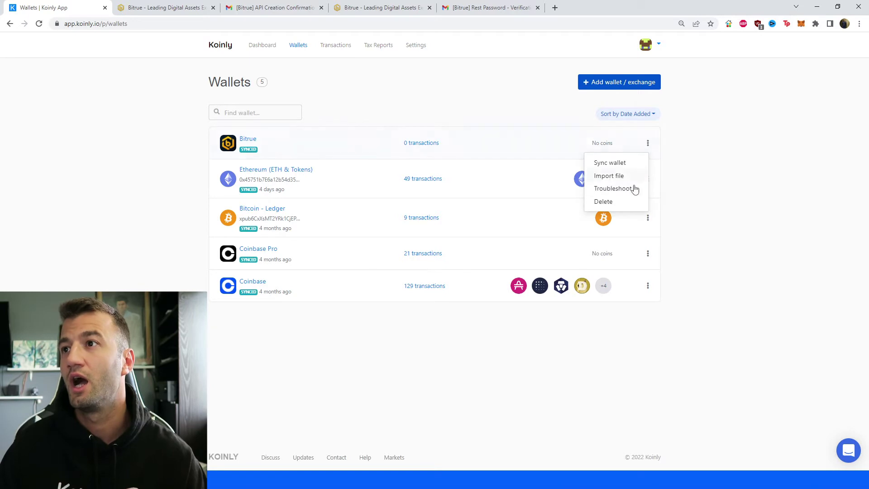
pyautogui.click(623, 177)
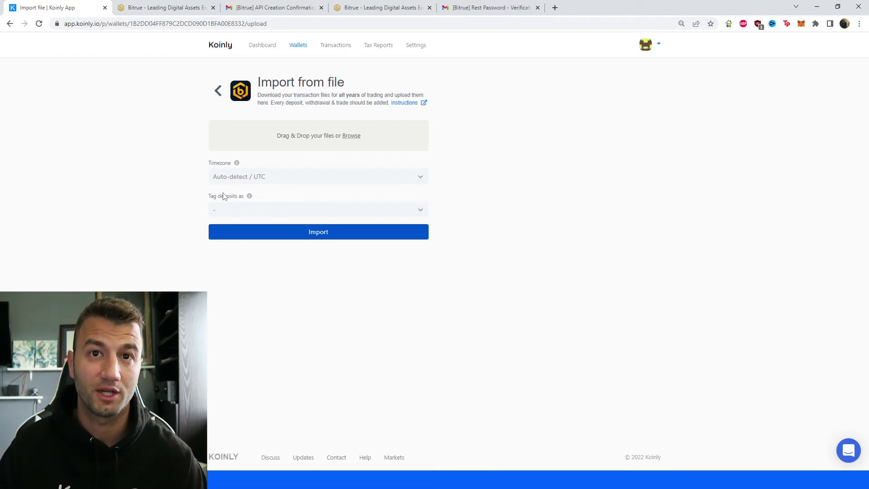
# Switch to the 'Bitrue - Leading Digital Assets' tab showing Bitrue's home page.
pyautogui.click(189, 5)
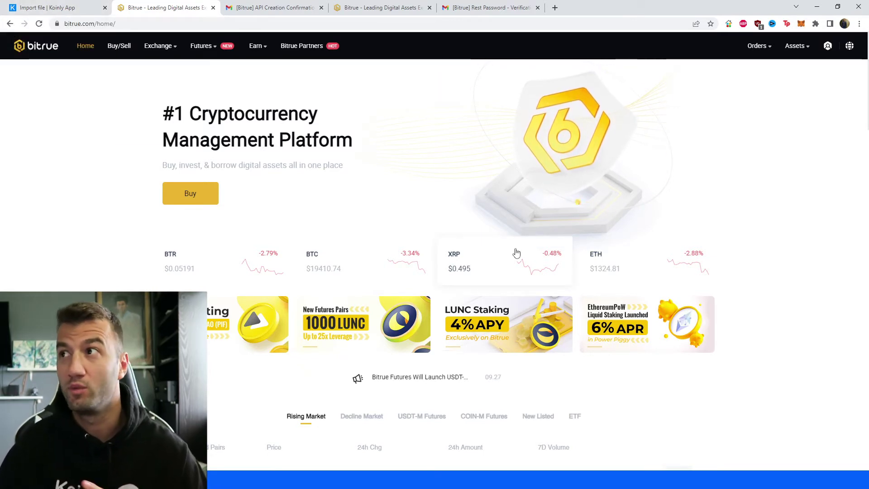
# Go to Assets > Overview and open Export Asset Transaction History.
pyautogui.moveTo(828, 48)
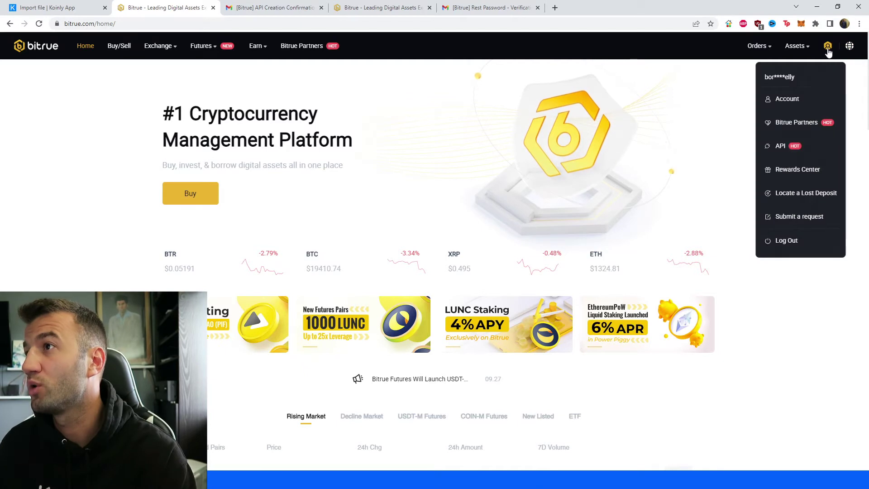
pyautogui.moveTo(798, 46)
pyautogui.tripleClick(787, 77)
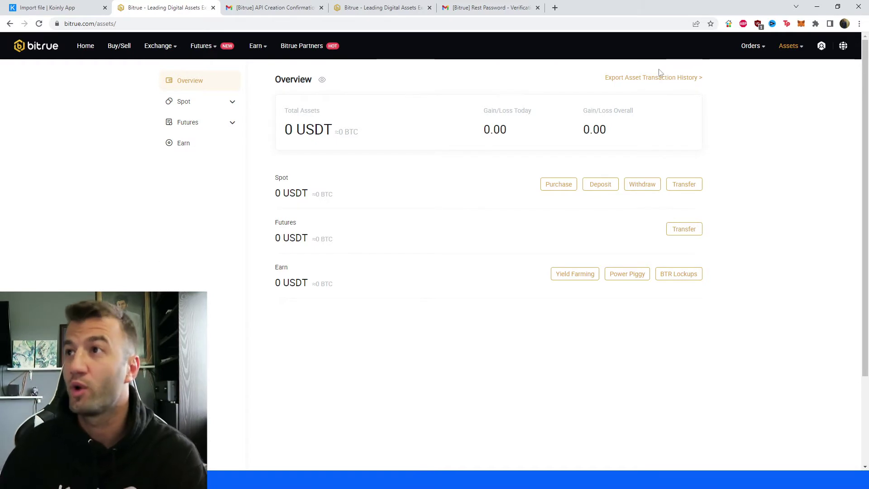
pyautogui.click(634, 82)
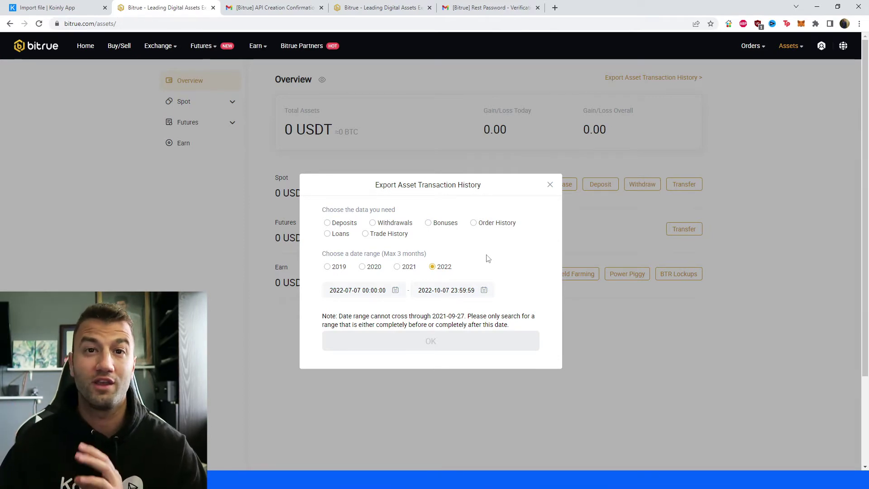
# Pick Bonuses as the export data type, then return to Koinly's Import from file tab.
pyautogui.click(430, 225)
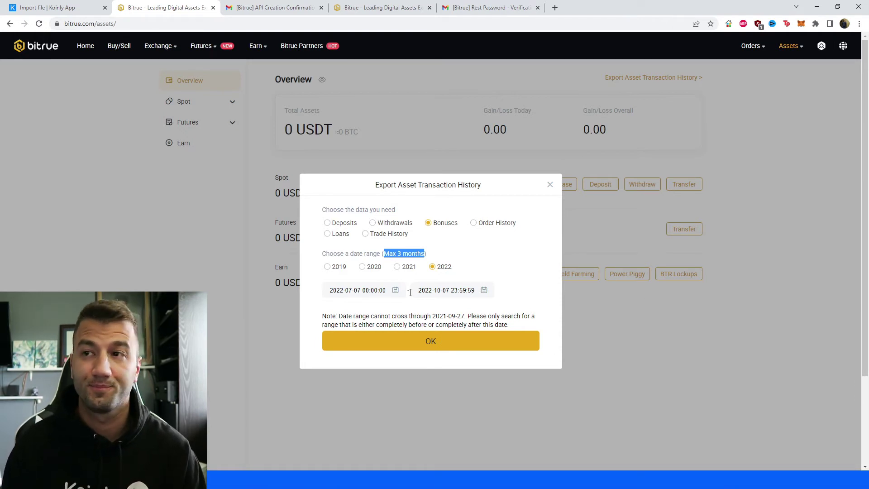
pyautogui.hotkey('ctrl', '1')
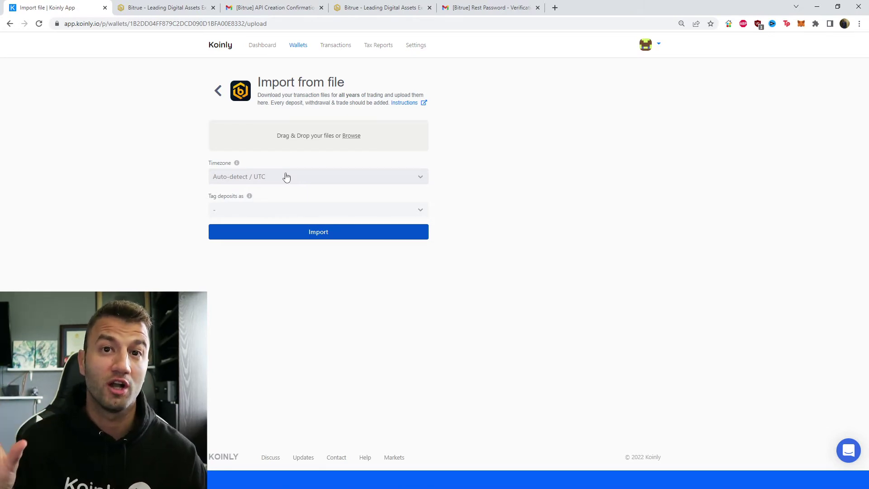
# Close Bitrue's export dialog and reopen Export Asset Transaction History from Assets > Overview.
pyautogui.hotkey('ctrl', 'Tab')
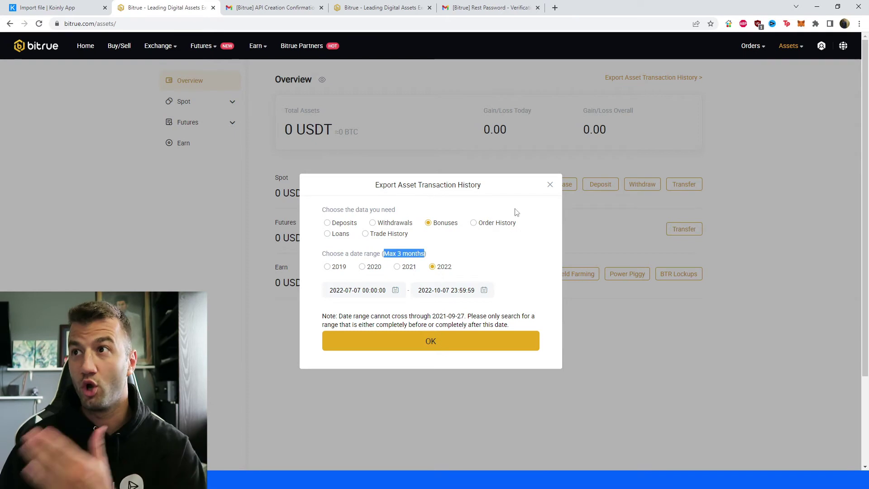
pyautogui.click(550, 184)
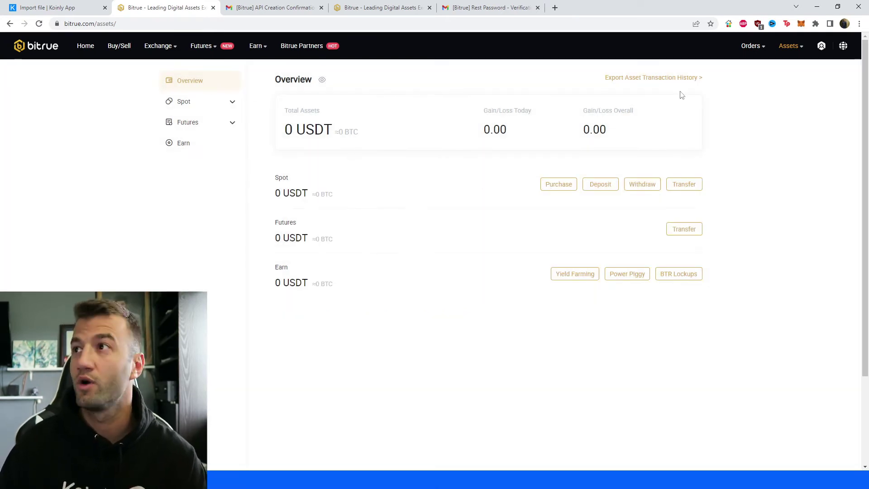
pyautogui.click(792, 77)
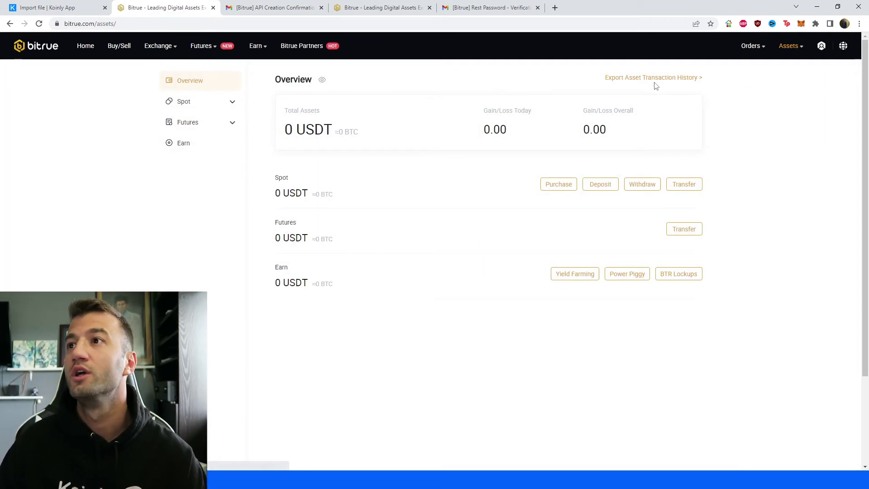
pyautogui.click(639, 79)
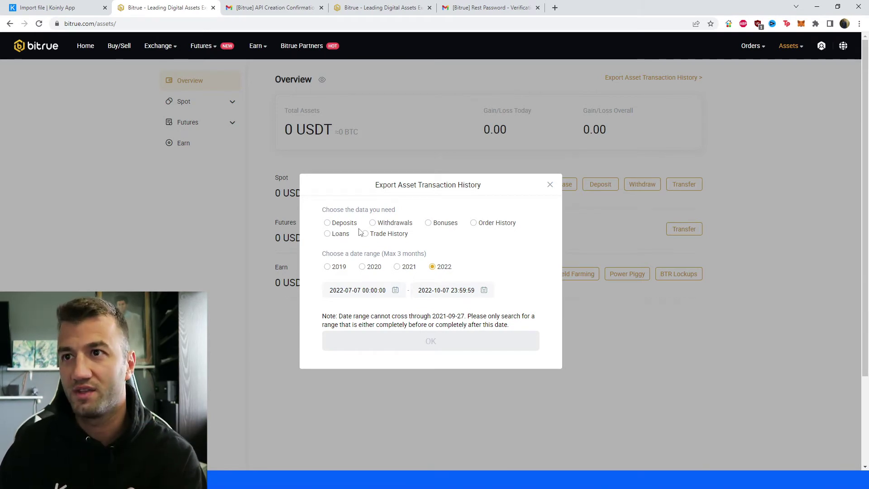
# Switch Bitrue's export data from Withdrawals to Bonuses, mark the '(Max 3 months)' limit, then go back to Koinly.
pyautogui.click(394, 224)
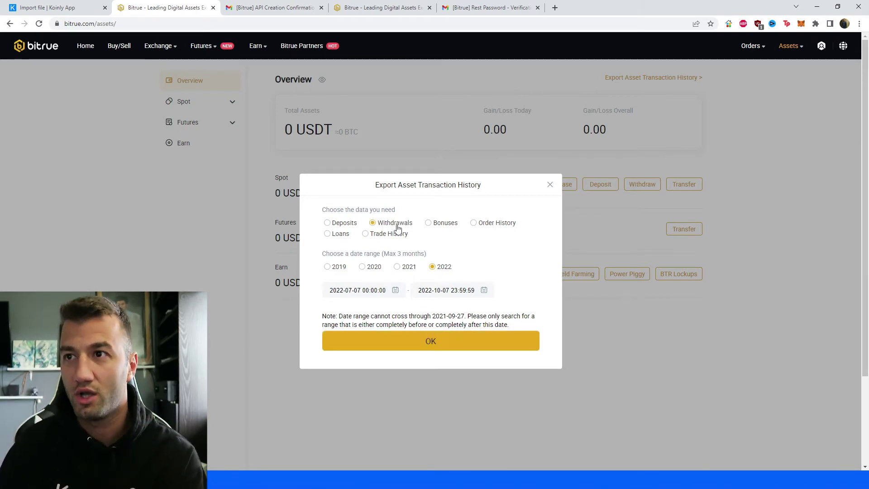
pyautogui.click(437, 229)
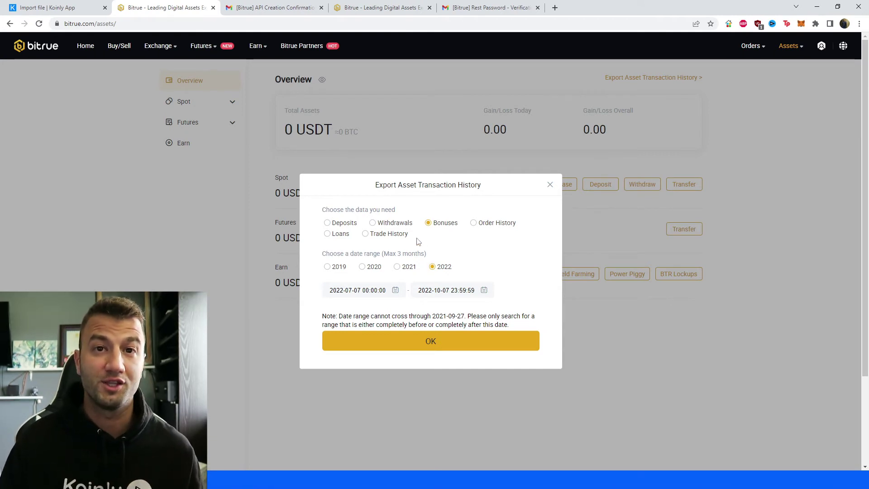
pyautogui.moveTo(434, 254); pyautogui.dragTo(383, 254)
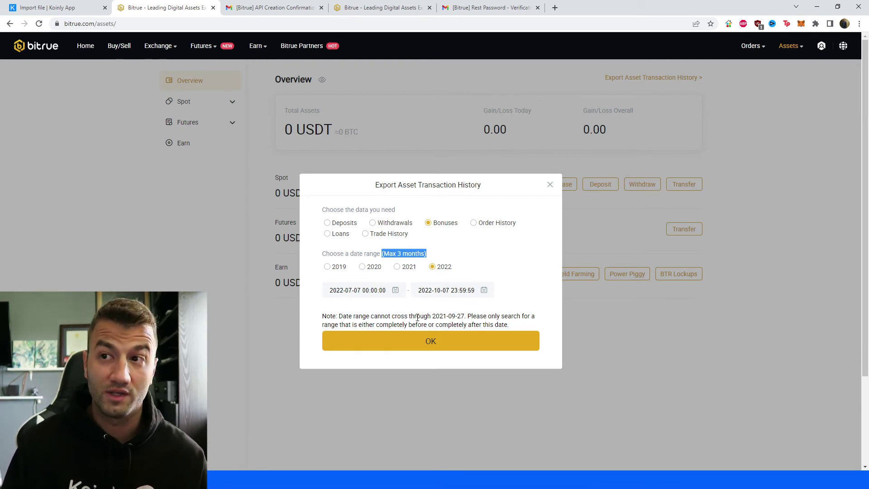
pyautogui.click(53, 5)
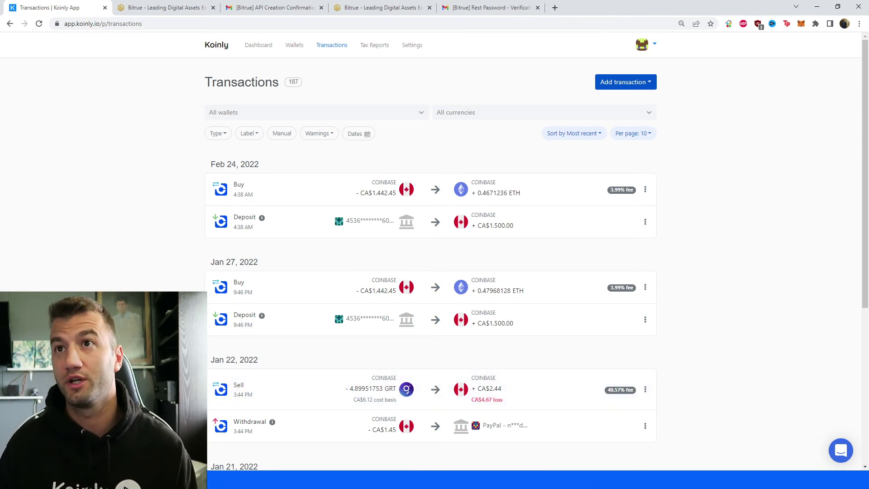
# Browse page 5 of the 187 Koinly transactions, then open the 2022 Tax Reports page.
pyautogui.scroll(-6, 305, 275)
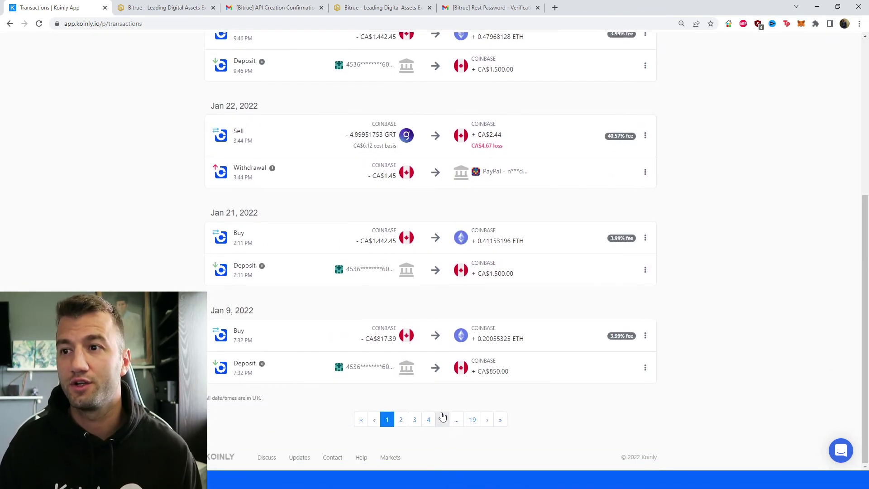
pyautogui.click(442, 419)
pyautogui.scroll(-15, 448, 425)
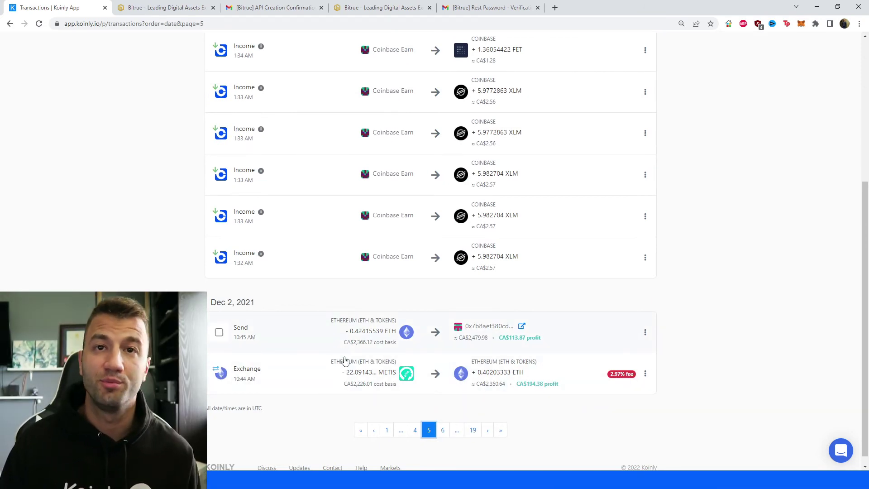
pyautogui.scroll(5, 485, 334)
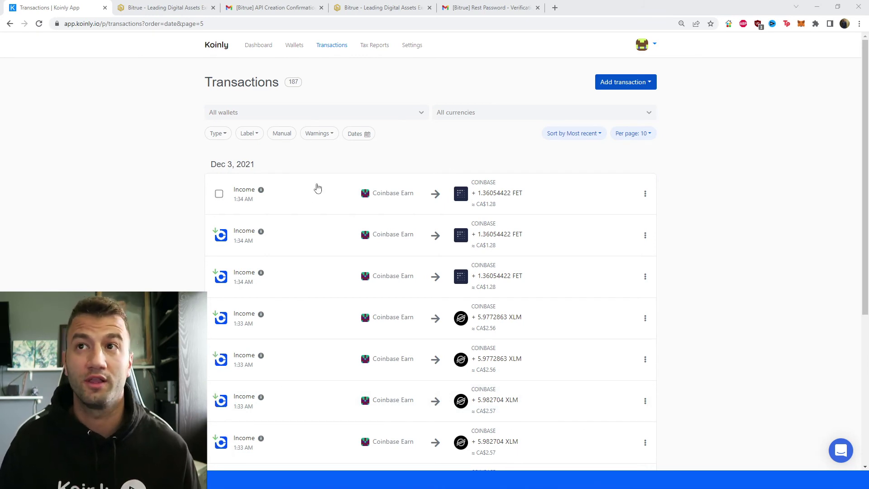
pyautogui.click(374, 46)
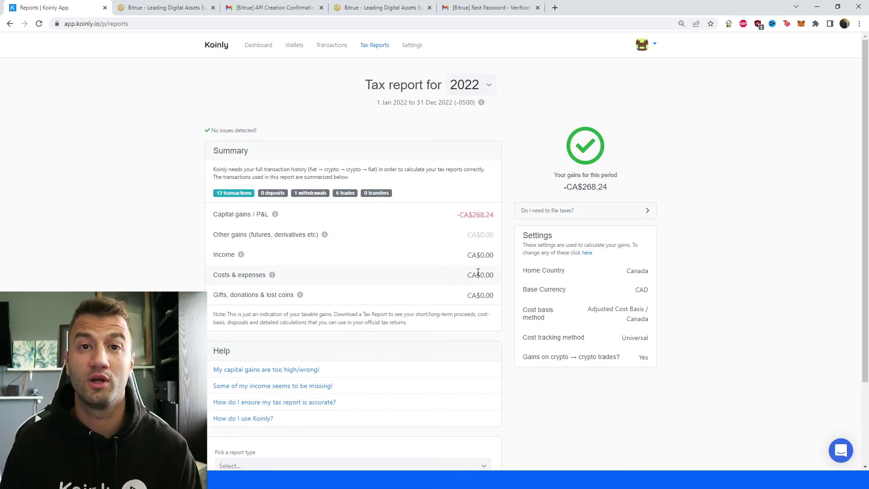
# Scroll through the 2022 tax report summary showing -CA$268.24 gains across 13 transactions.
pyautogui.scroll(-3, 546, 375)
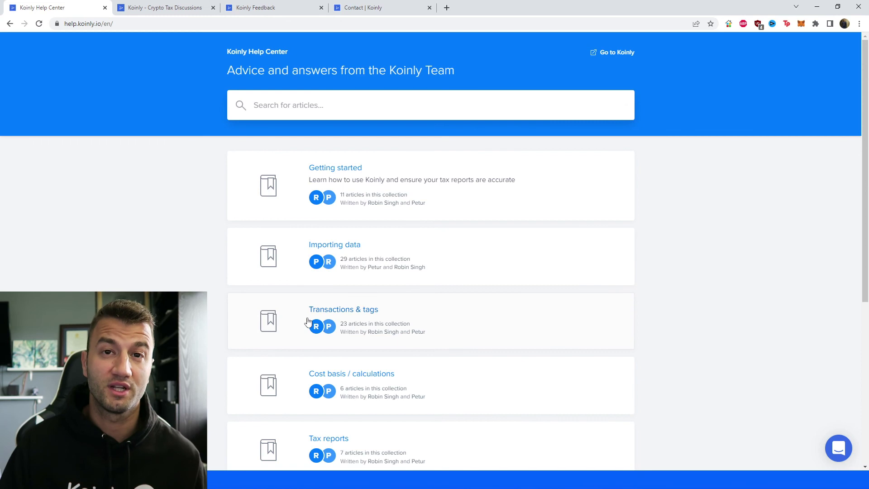
# View the Crypto Tax Discussions forum, the Koinly Feedback board, and the Contact | Koinly page in turn.
pyautogui.click(149, 6)
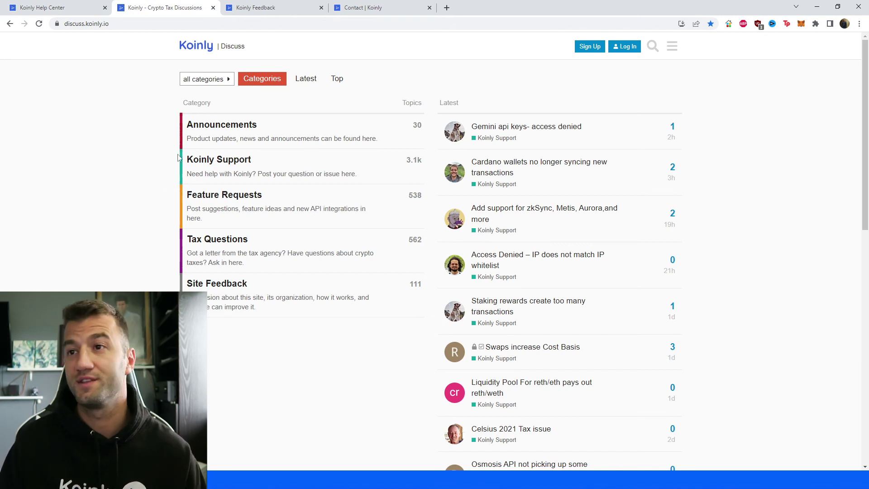
pyautogui.click(285, 7)
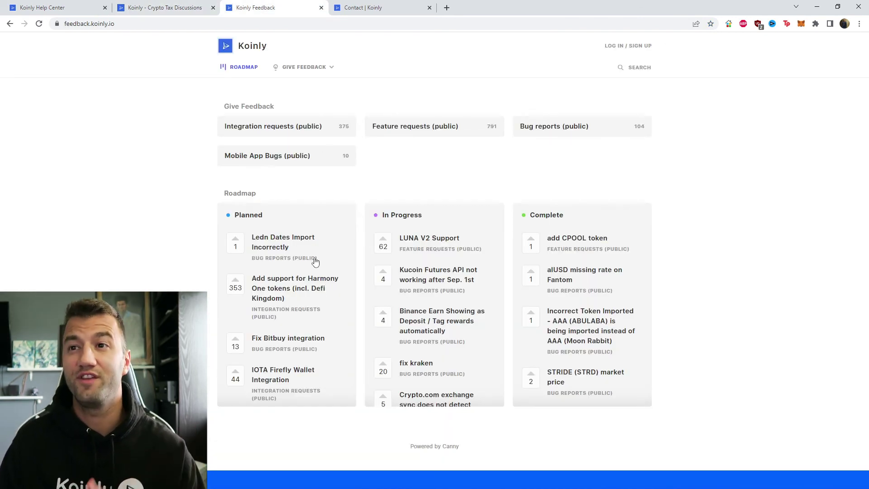
pyautogui.click(375, 7)
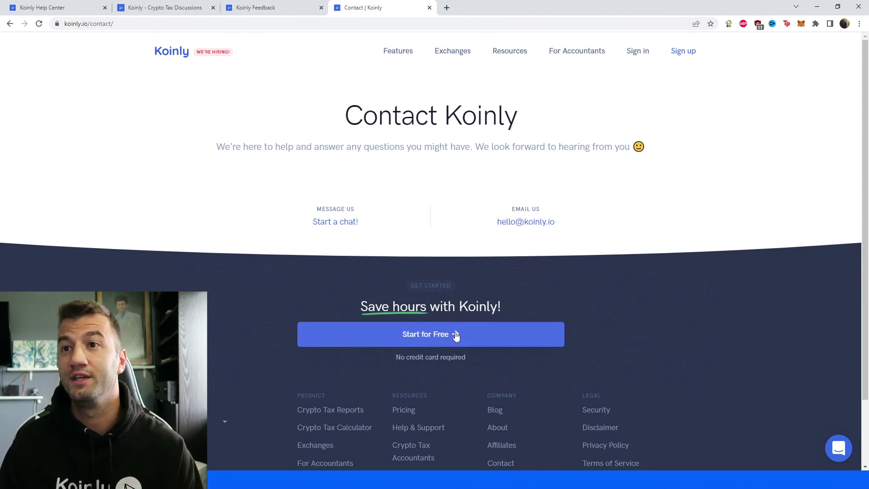